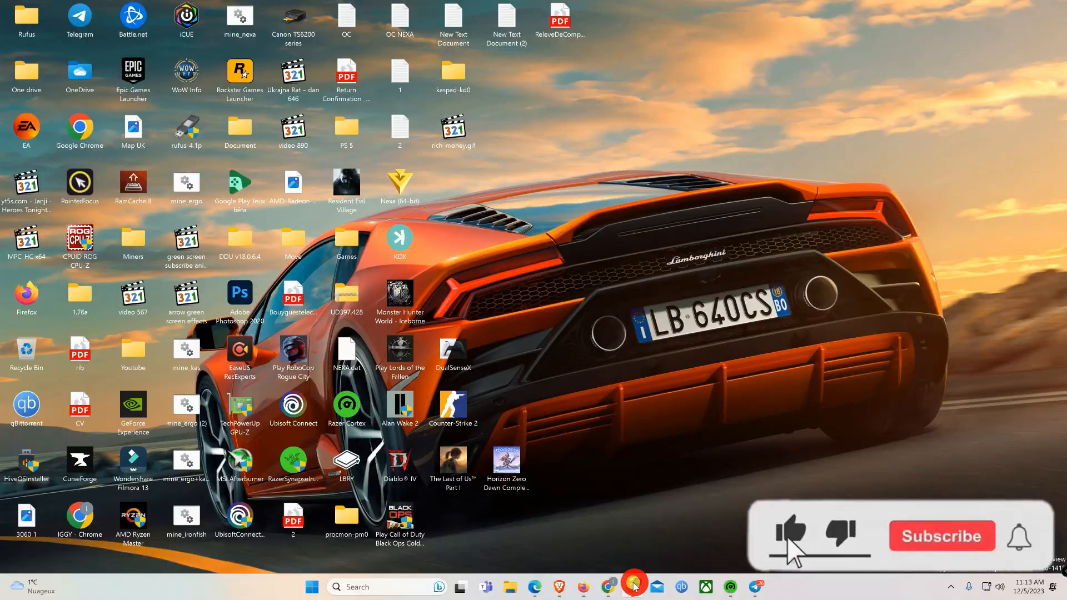
- Bring up the Chrome window showing the CoinMarketCap cryptocurrency listings
left_click(633, 586)
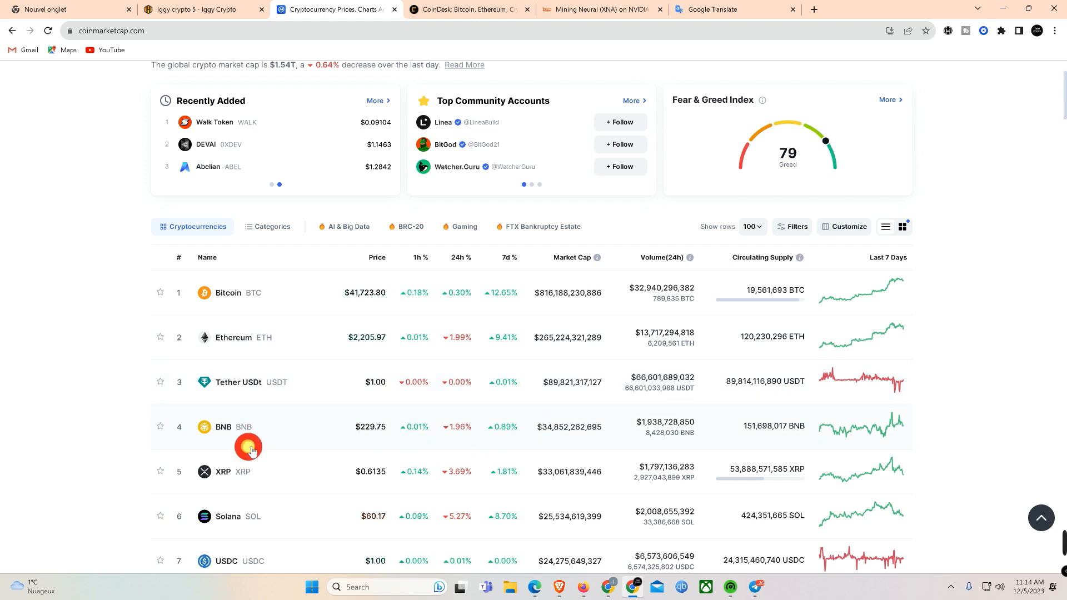
scroll(213, 448, "down", 3)
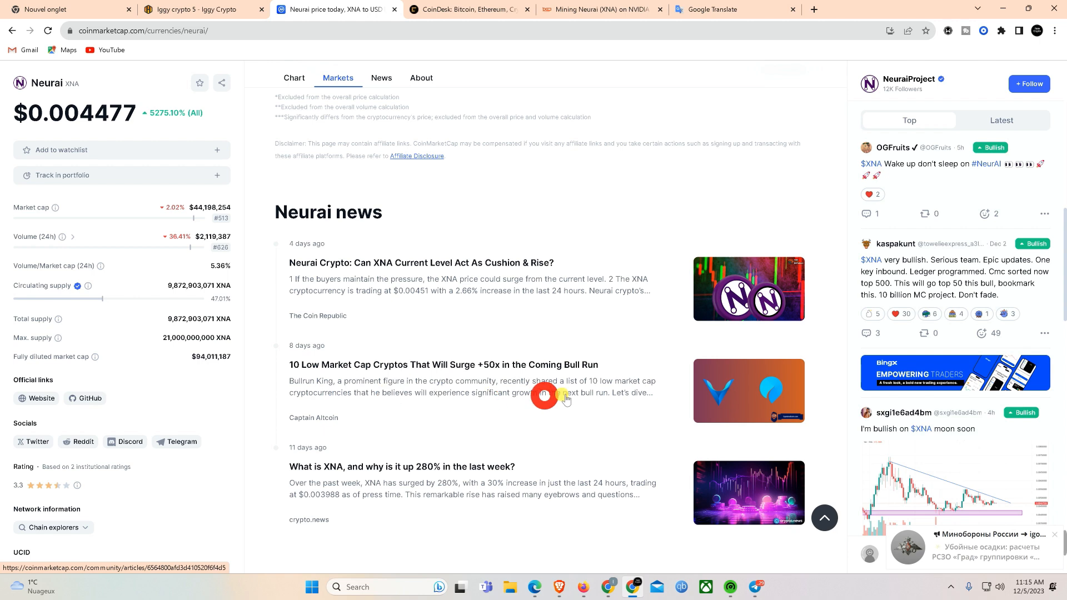
scroll(283, 467, "down", 1)
scroll(284, 468, "down", 1)
scroll(301, 418, "down", 1)
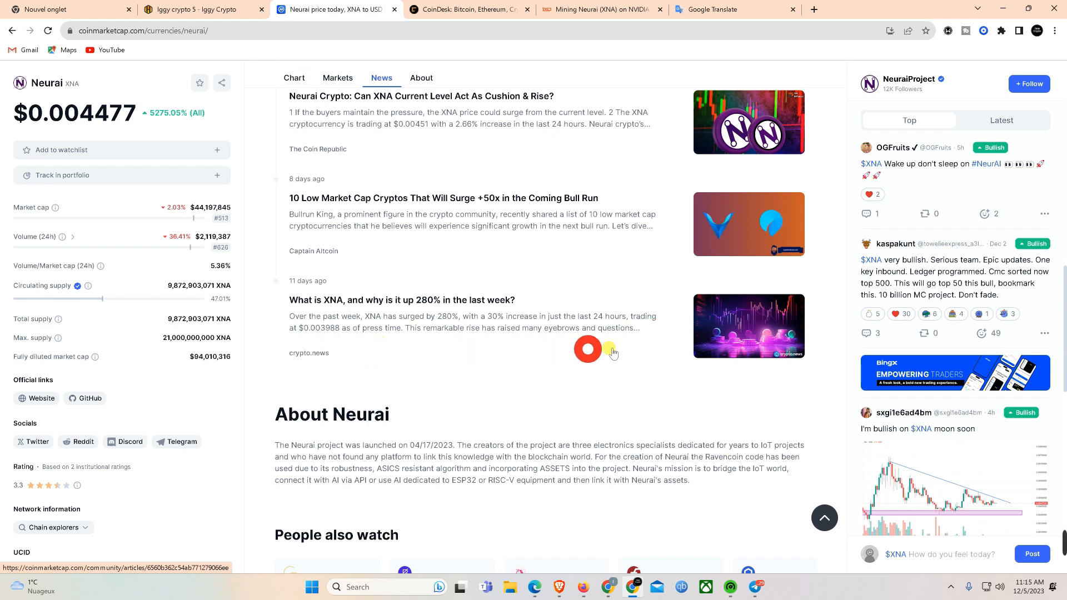
scroll(281, 444, "down", 2)
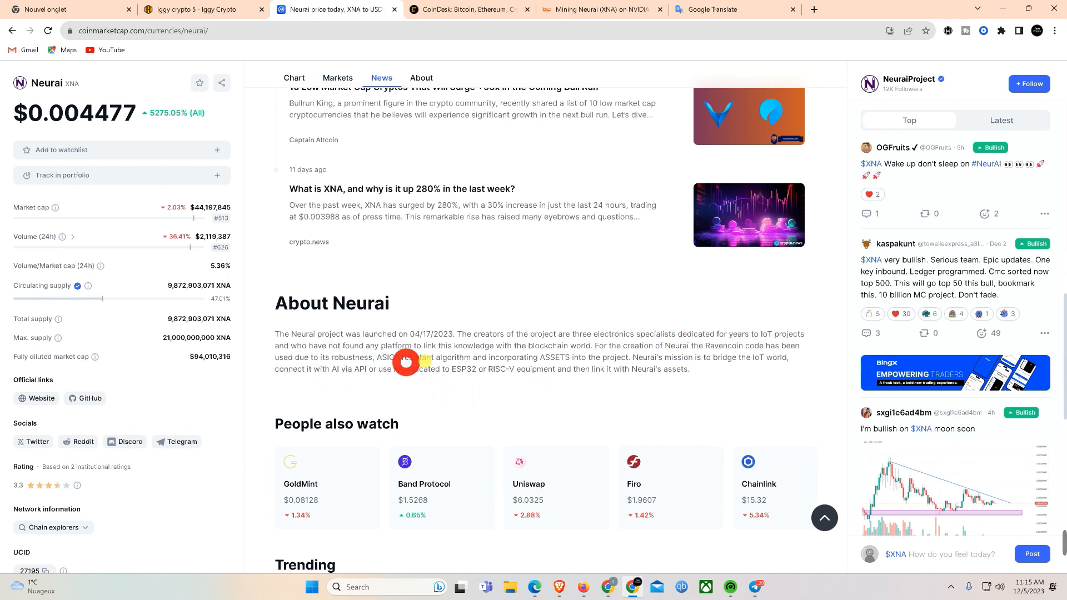
scroll(690, 359, "down", 3)
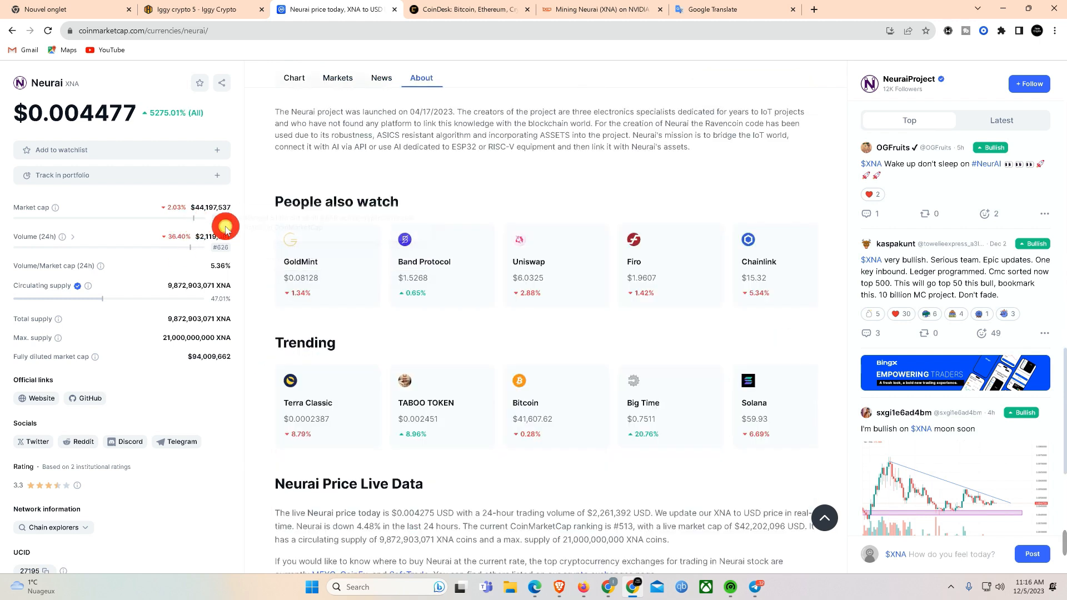
scroll(270, 226, "up", 2)
scroll(248, 242, "up", 2)
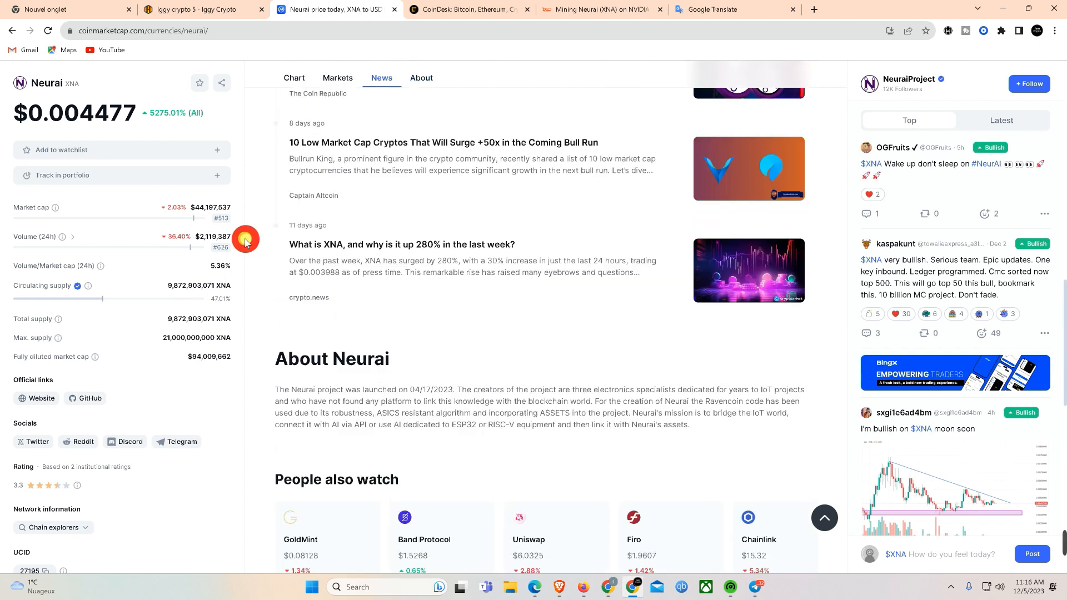
scroll(248, 242, "up", 2)
scroll(247, 241, "up", 2)
scroll(247, 240, "up", 2)
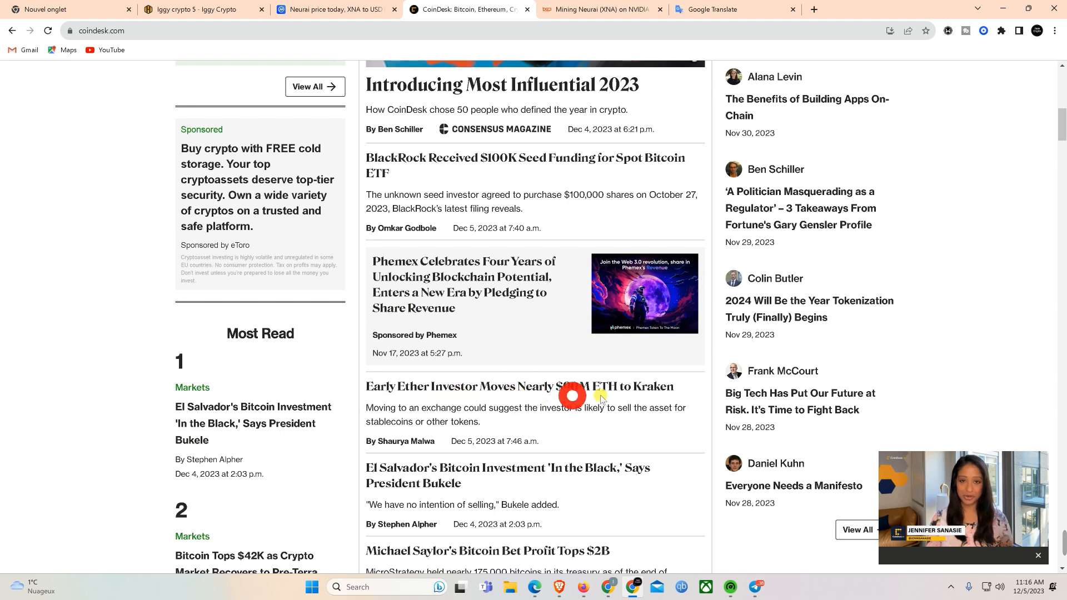
scroll(112, 467, "down", 1)
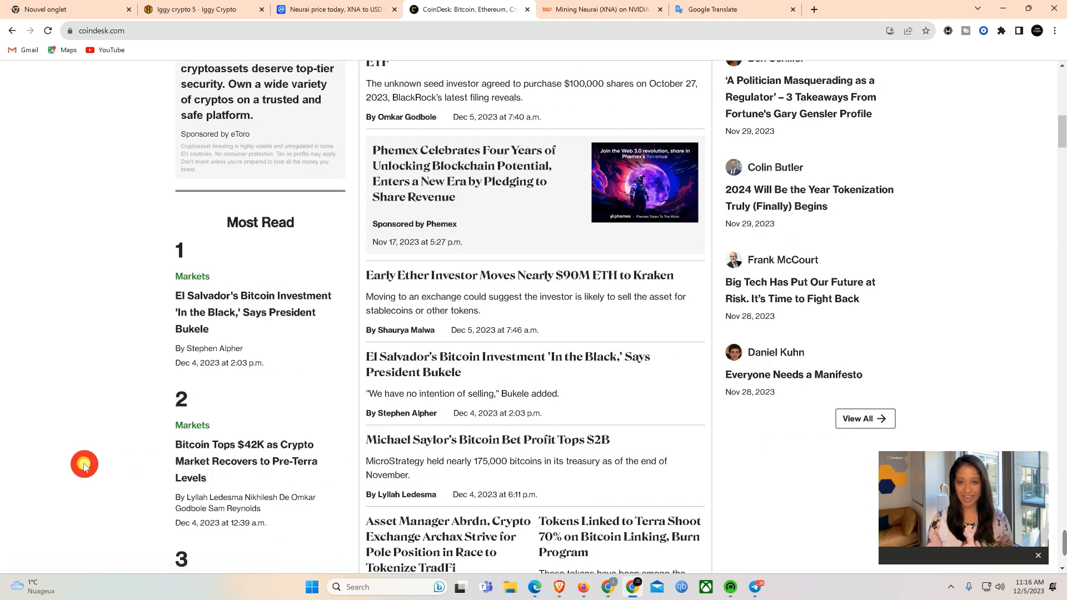
scroll(117, 474, "down", 1)
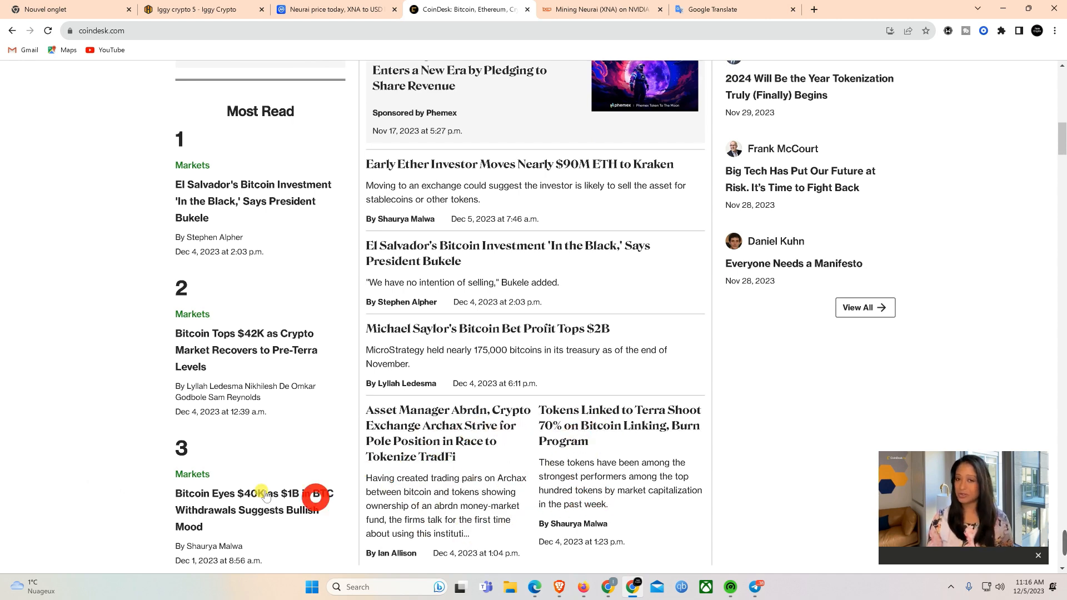
scroll(117, 387, "up", 5)
scroll(117, 387, "up", 3)
scroll(117, 387, "up", 3)
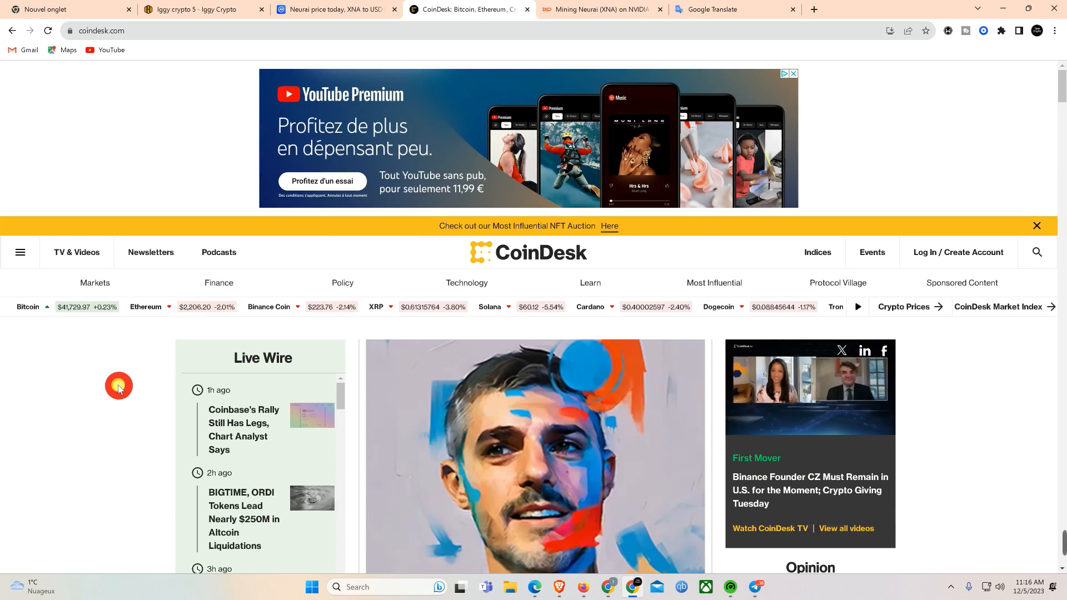
- Switch to the Hive OS tab showing rig Iggy crypto 5's overview
left_click(189, 10)
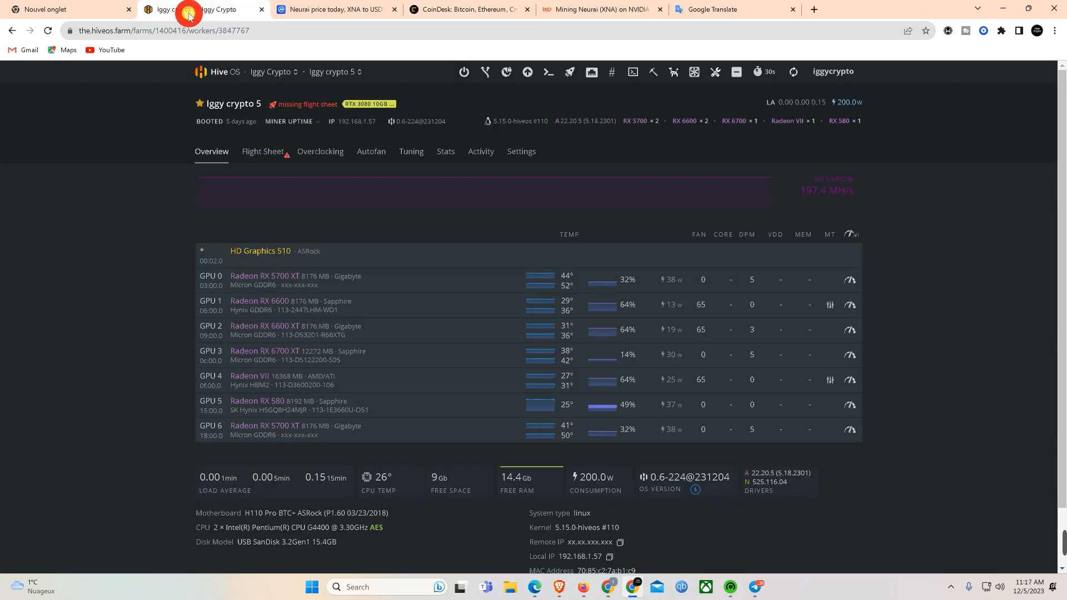